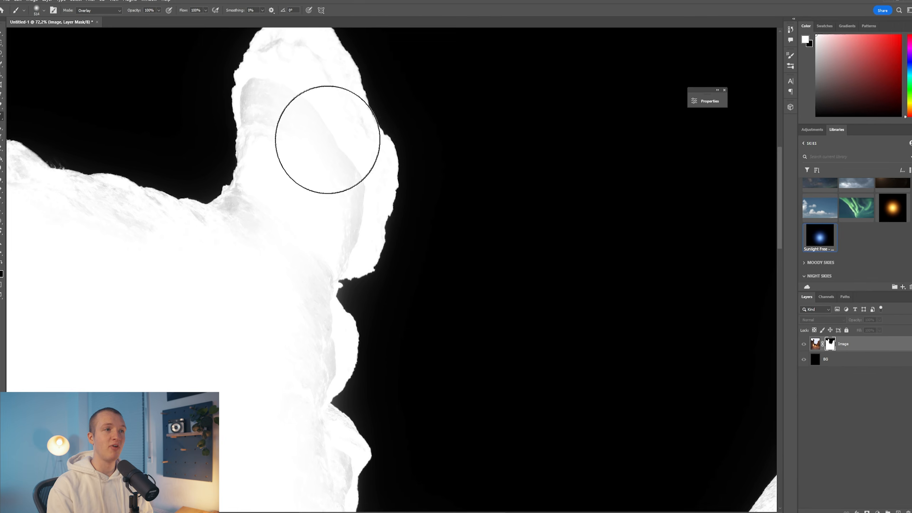
# - Paint white over the gray patches inside the rock formation on the Image layer mask using the Overlay brush
pyautogui.moveTo(250, 315)
pyautogui.mouseDown()
pyautogui.moveTo(299, 37)
pyautogui.moveTo(169, 253)
pyautogui.moveTo(245, 190)
pyautogui.mouseUp()
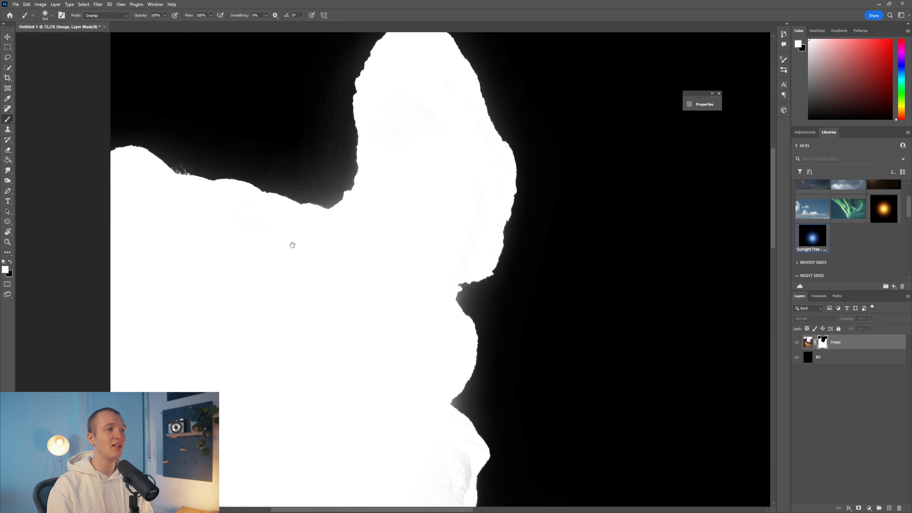
pyautogui.moveTo(348, 346); pyautogui.dragTo(257, 82)
pyautogui.moveTo(327, 175)
pyautogui.mouseDown()
pyautogui.moveTo(442, 314)
pyautogui.moveTo(620, 333)
pyautogui.moveTo(432, 224)
pyautogui.moveTo(444, 290)
pyautogui.moveTo(589, 158)
pyautogui.mouseUp()
pyautogui.moveTo(594, 141)
pyautogui.mouseDown()
pyautogui.moveTo(431, 281)
pyautogui.moveTo(512, 111)
pyautogui.moveTo(440, 259)
pyautogui.moveTo(646, 112)
pyautogui.mouseUp()
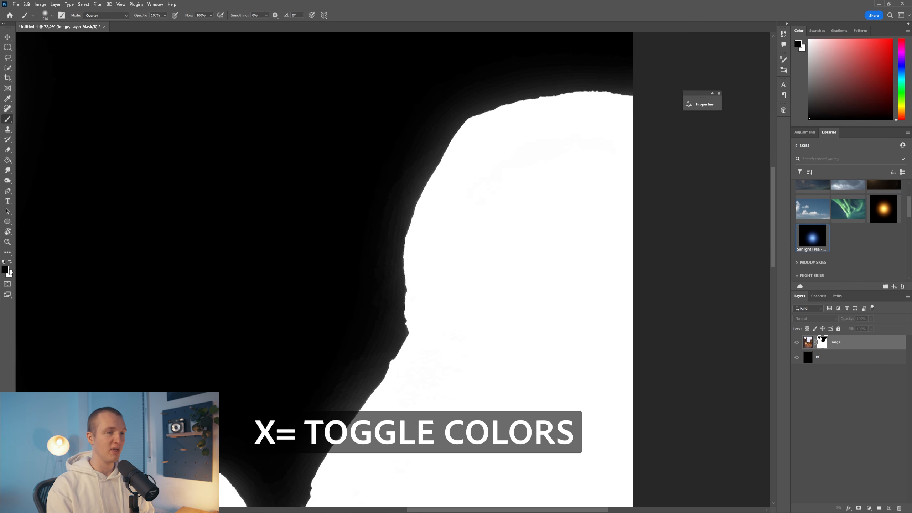
# - Paint black over the gray haze in the sky along the rock edges of the mask, and return to the normal image view
pyautogui.moveTo(635, 86)
pyautogui.mouseDown()
pyautogui.moveTo(599, 82)
pyautogui.moveTo(405, 198)
pyautogui.moveTo(354, 382)
pyautogui.mouseUp()
pyautogui.moveTo(352, 387)
pyautogui.mouseDown()
pyautogui.moveTo(466, 202)
pyautogui.moveTo(341, 419)
pyautogui.mouseUp()
pyautogui.moveTo(310, 277); pyautogui.dragTo(157, 330)
pyautogui.moveTo(149, 282); pyautogui.dragTo(304, 313)
pyautogui.moveTo(436, 378)
pyautogui.mouseDown()
pyautogui.moveTo(501, 422)
pyautogui.moveTo(400, 371)
pyautogui.moveTo(344, 360)
pyautogui.moveTo(303, 323)
pyautogui.mouseUp()
pyautogui.moveTo(226, 161)
pyautogui.mouseDown()
pyautogui.moveTo(290, 330)
pyautogui.moveTo(300, 174)
pyautogui.moveTo(290, 114)
pyautogui.mouseUp()
pyautogui.moveTo(288, 95); pyautogui.dragTo(346, 297)
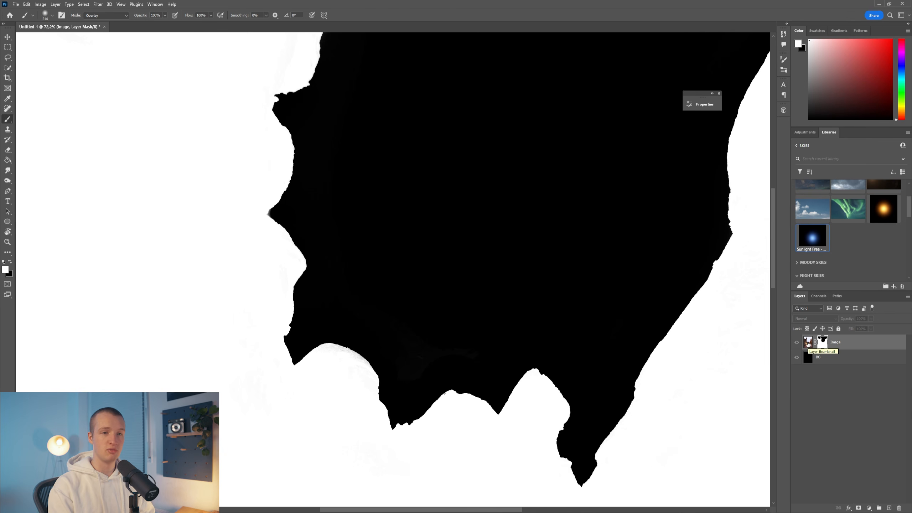
pyautogui.click(808, 343)
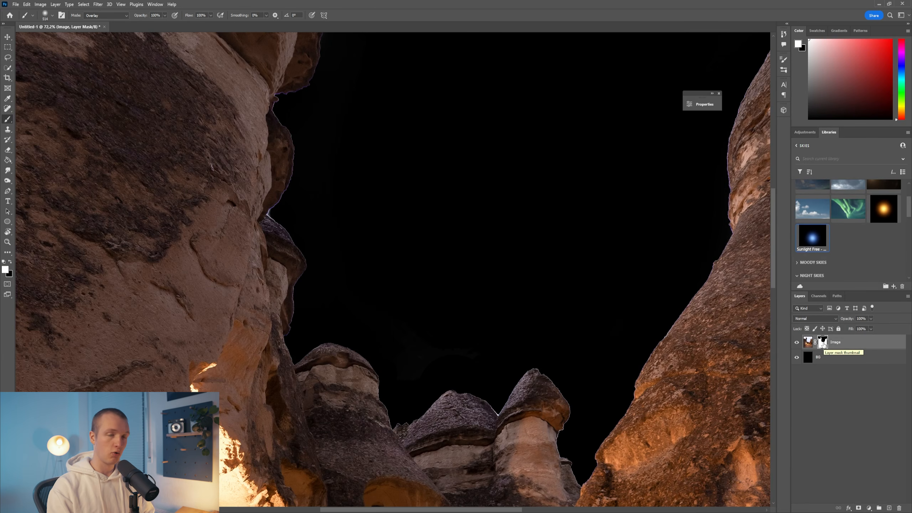
# - Try to trim the edge fringe by filling the Image mask with black outside its selection, contracted by 3 pixels
pyautogui.keyDown('ctrl'); pyautogui.click(707, 274); pyautogui.keyUp('ctrl')
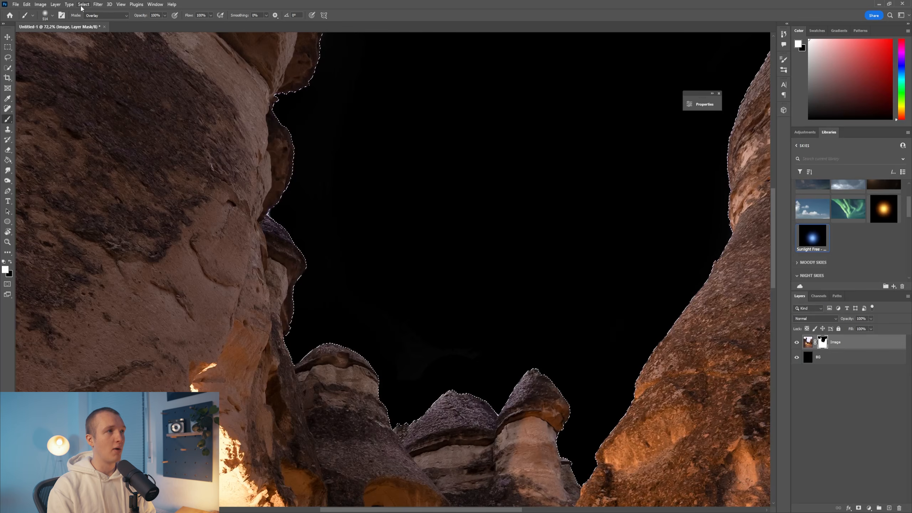
pyautogui.click(83, 5)
pyautogui.moveTo(95, 117)
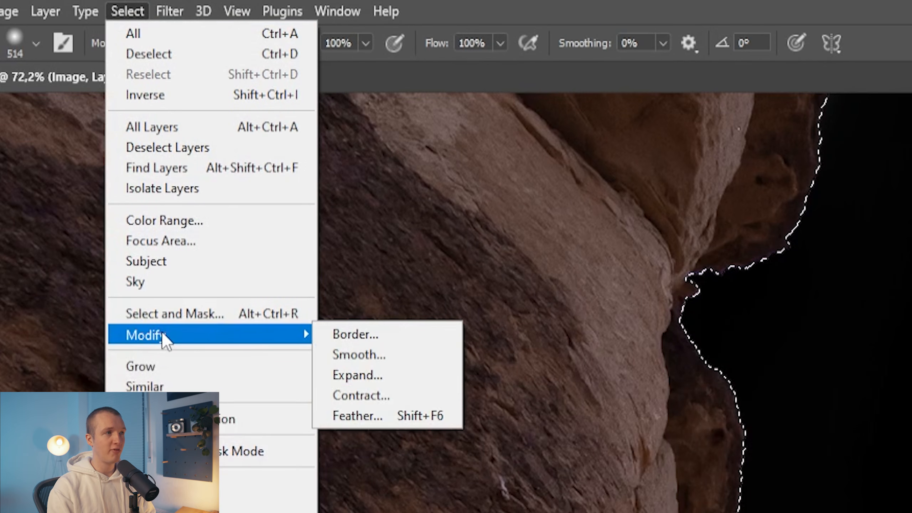
pyautogui.click(419, 393)
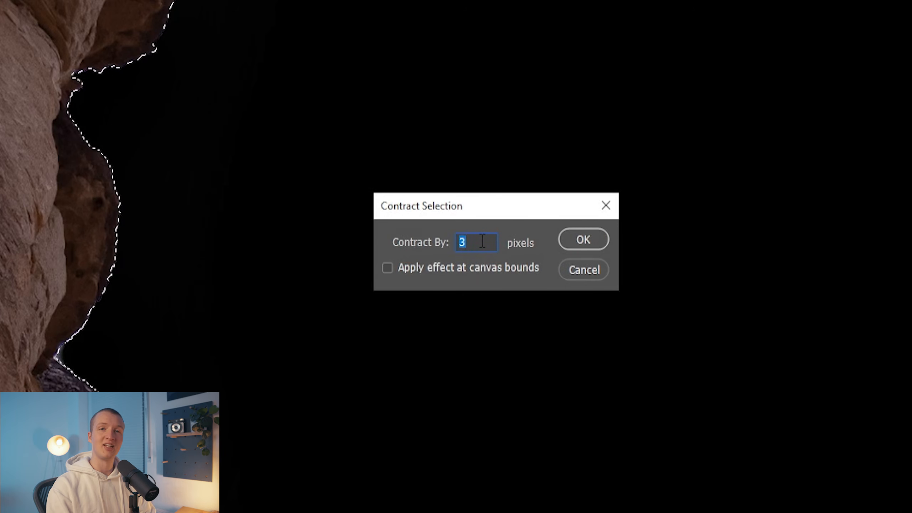
pyautogui.click(584, 240)
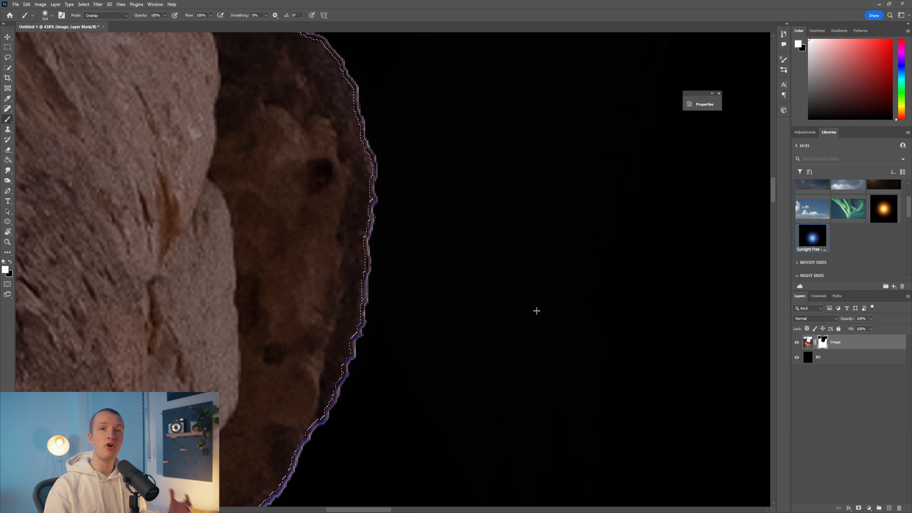
pyautogui.hotkey('ctrl', 'shift', 'i')
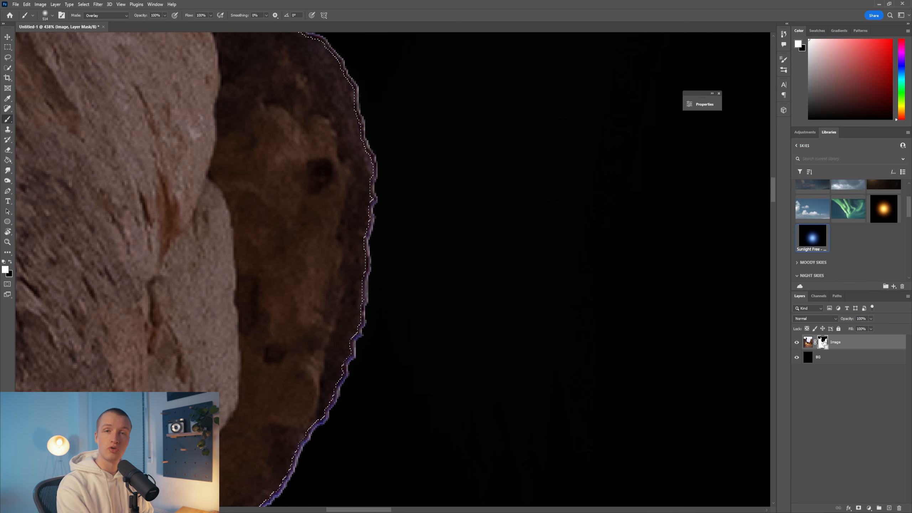
pyautogui.hotkey('ctrl', 'BackSpace')
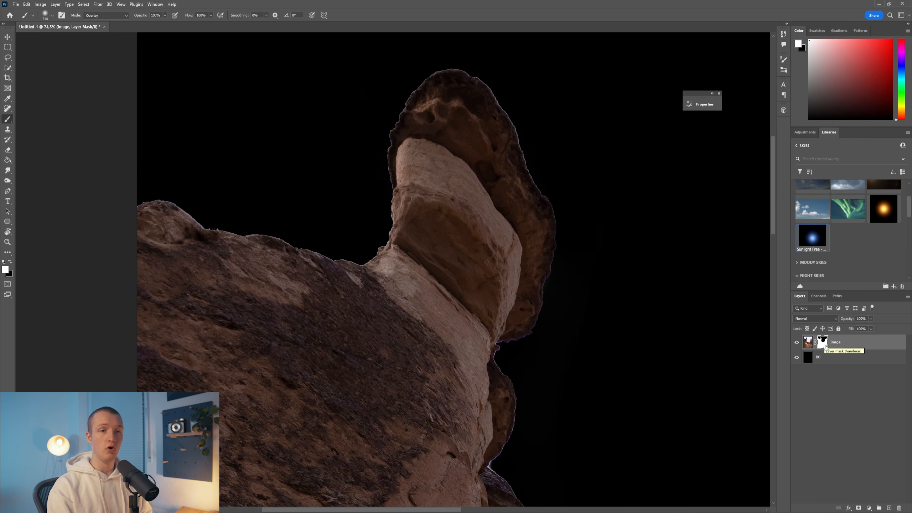
# - Apply the Minimum filter to the Image layer mask to shrink it and remove the light fringe around the rocks
pyautogui.click(98, 4)
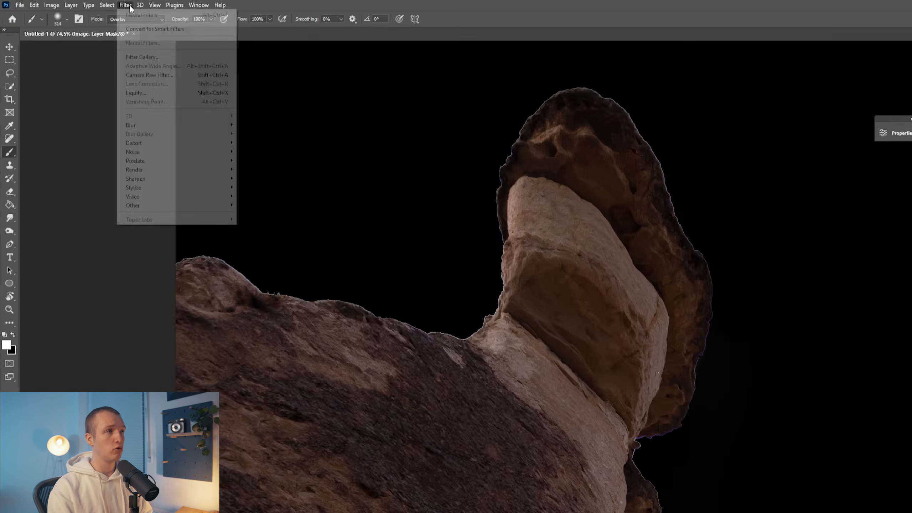
pyautogui.moveTo(115, 162)
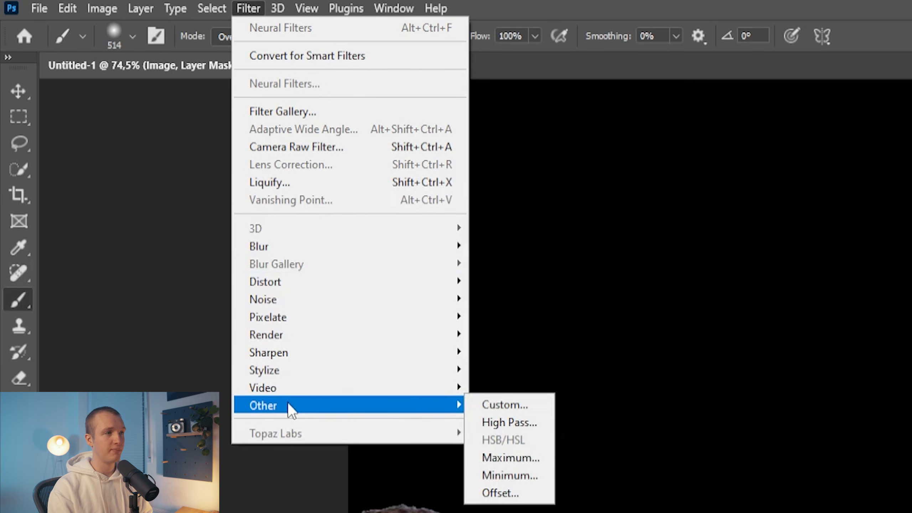
pyautogui.click(506, 475)
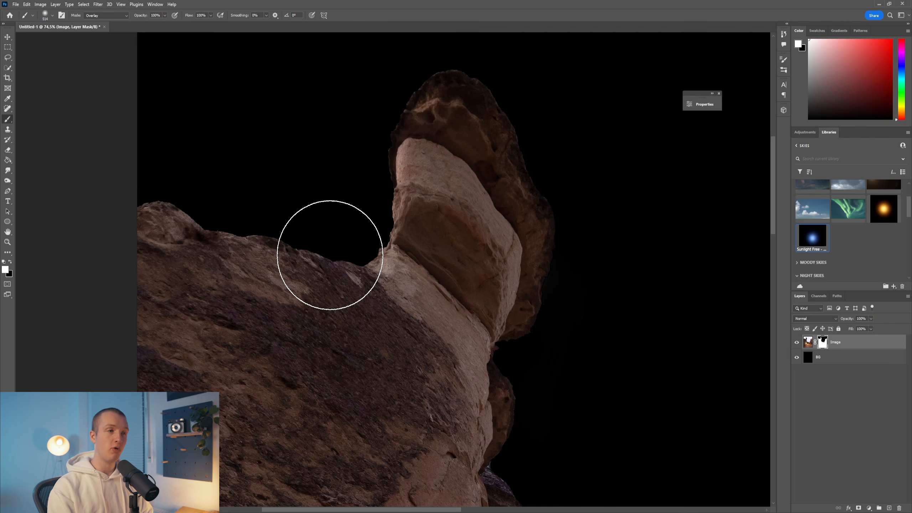
# - Feather the Image layer mask by 1.0 px to soften its hard edges
pyautogui.moveTo(347, 253); pyautogui.dragTo(394, 247)
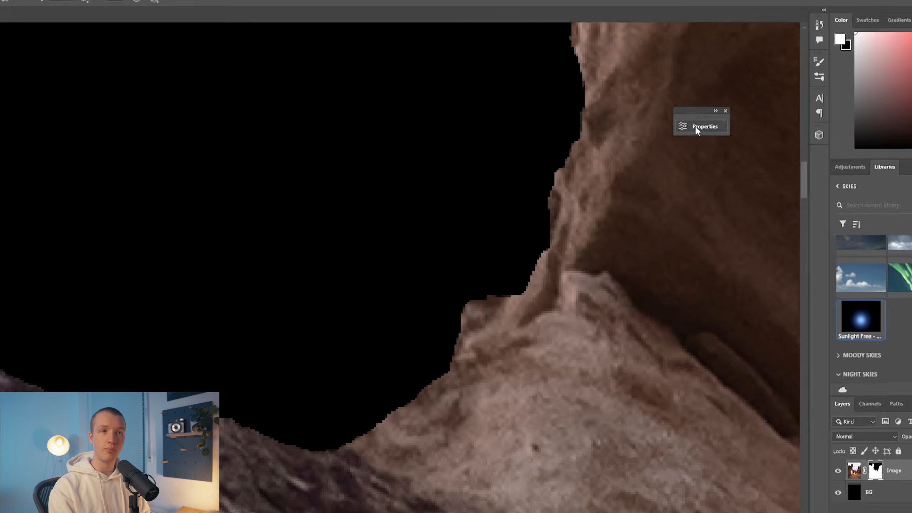
pyautogui.click(699, 105)
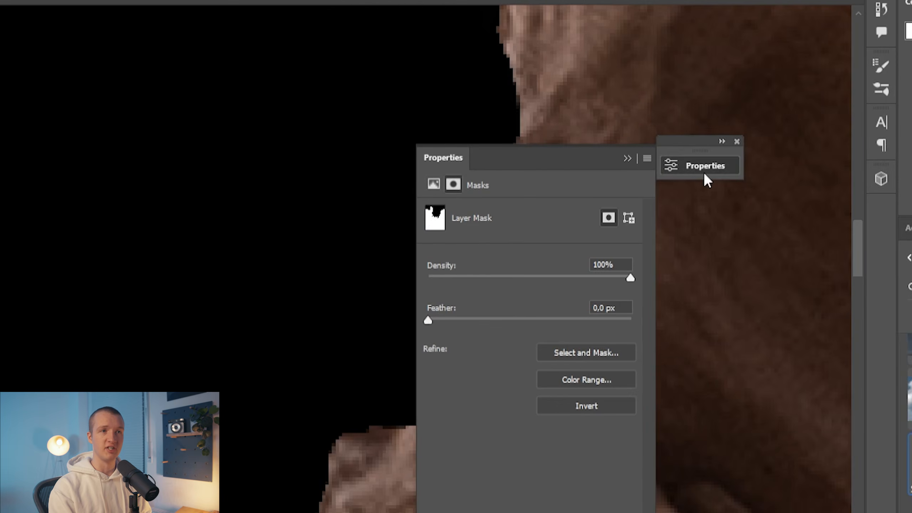
pyautogui.moveTo(427, 319); pyautogui.dragTo(439, 322)
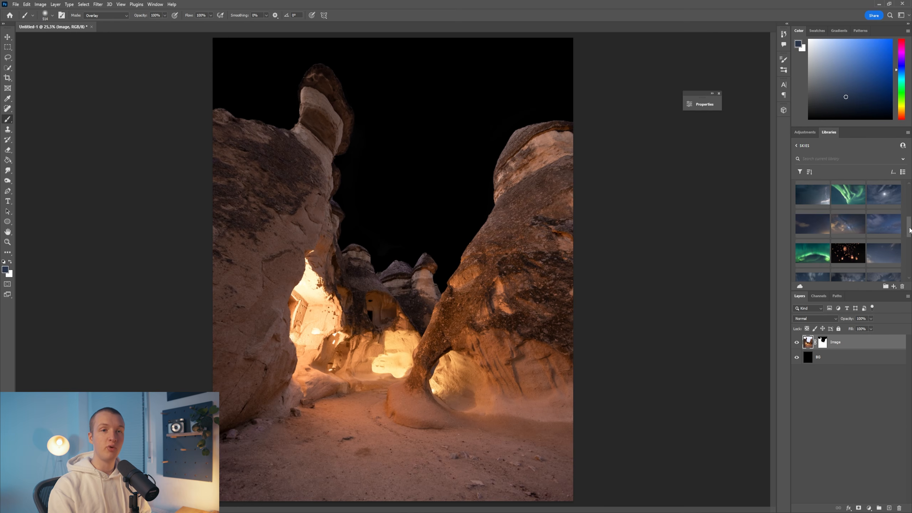
# - Place the night lightning sky from the library between the Image and BG layers and flip it horizontally
pyautogui.scroll(-5, 834, 212)
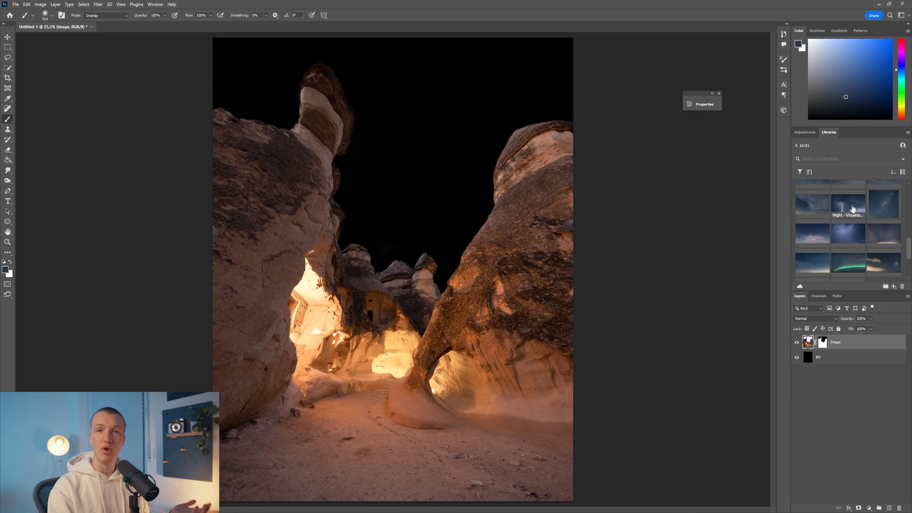
pyautogui.moveTo(851, 209); pyautogui.dragTo(512, 179)
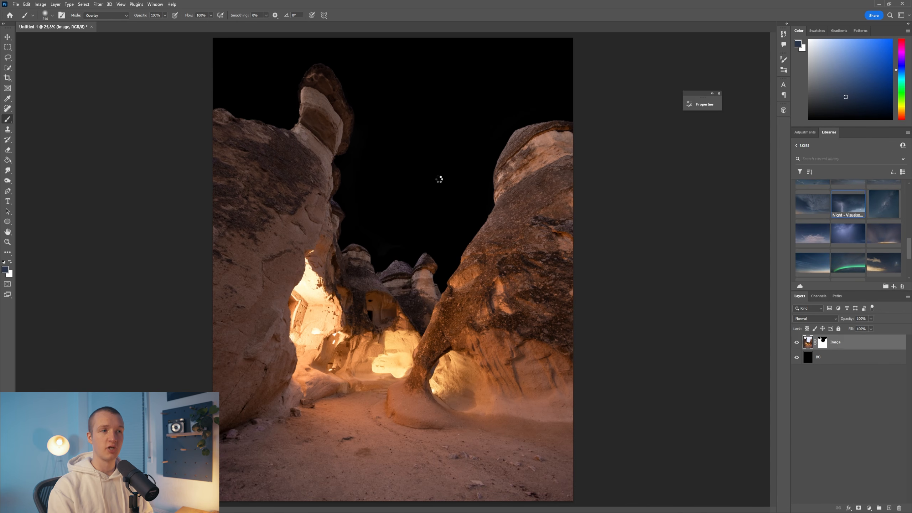
pyautogui.rightClick(437, 171)
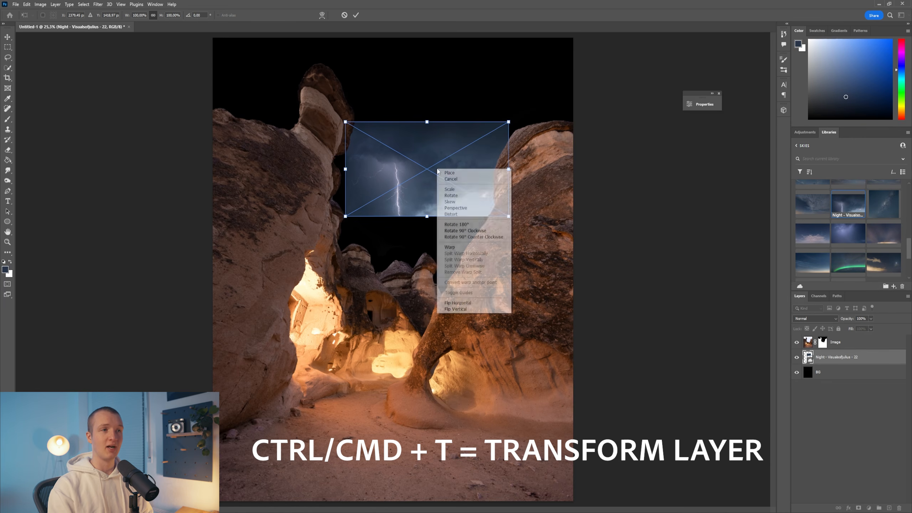
pyautogui.click(456, 304)
# - Enlarge and reposition the lightning sky so it fills the whole area behind the rocks
pyautogui.moveTo(427, 121); pyautogui.dragTo(426, 20)
pyautogui.moveTo(445, 83); pyautogui.dragTo(400, 99)
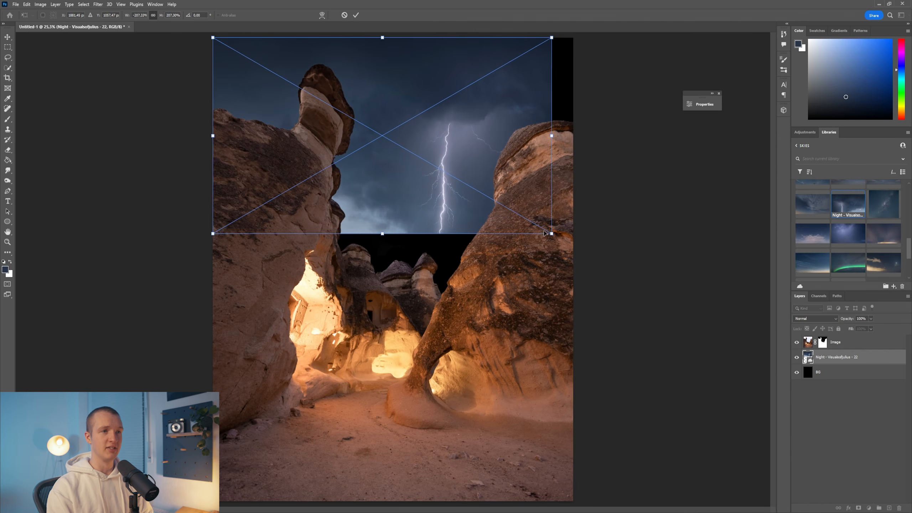
pyautogui.moveTo(551, 234); pyautogui.dragTo(581, 268)
pyautogui.moveTo(582, 268); pyautogui.dragTo(646, 290)
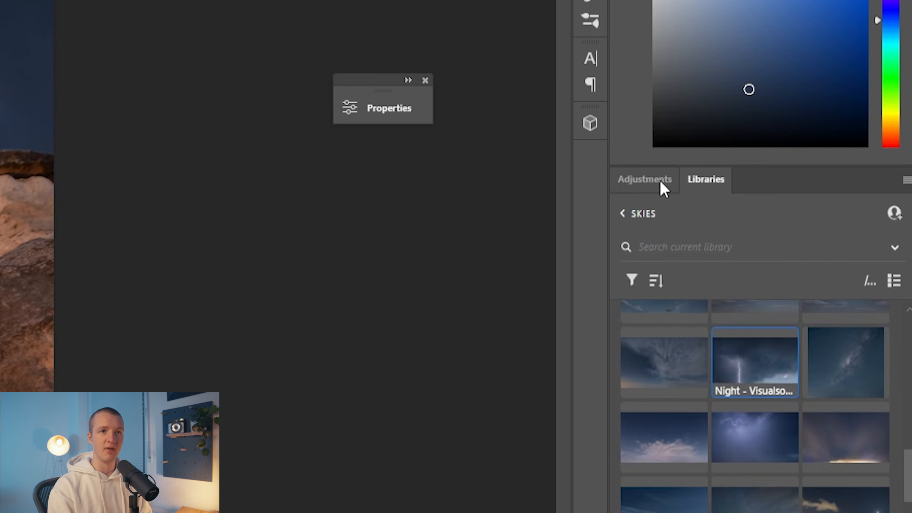
# - Add a Curves adjustment above the sky layer and raise the RGB midtones to brighten the sky
pyautogui.click(803, 133)
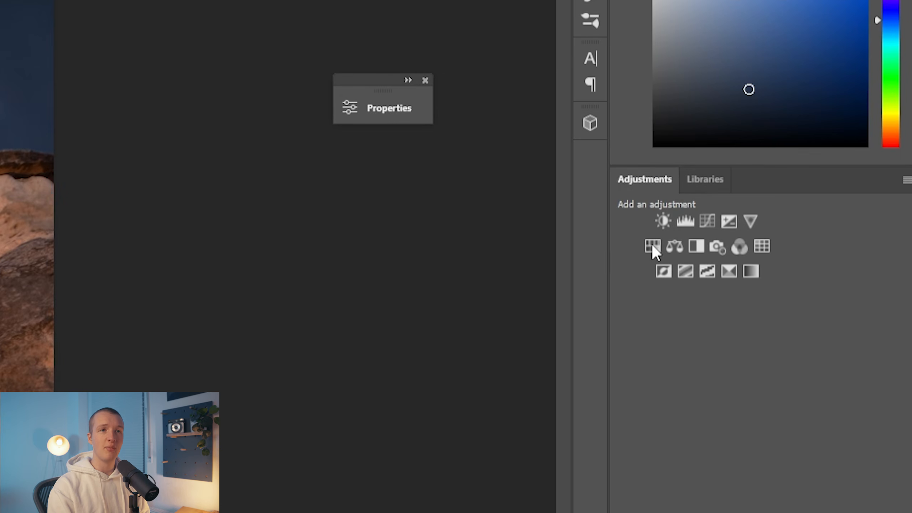
pyautogui.click(708, 220)
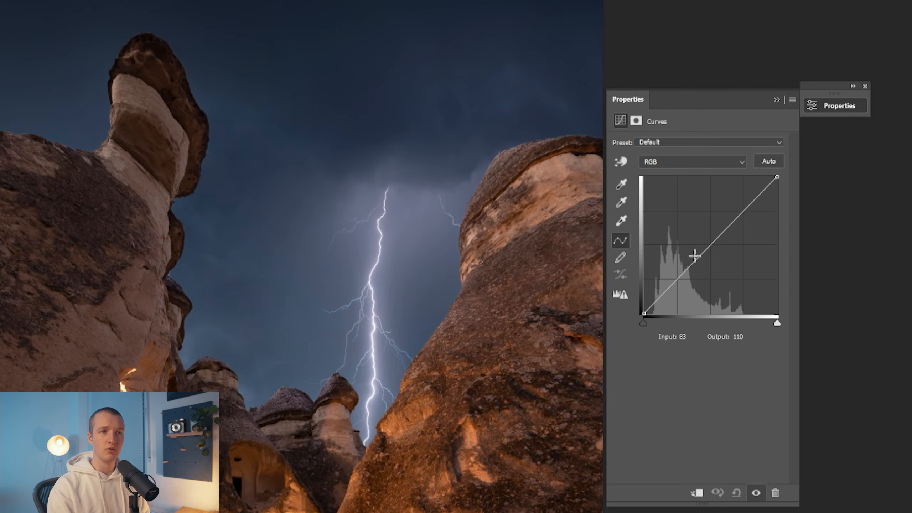
pyautogui.moveTo(703, 252); pyautogui.dragTo(693, 245)
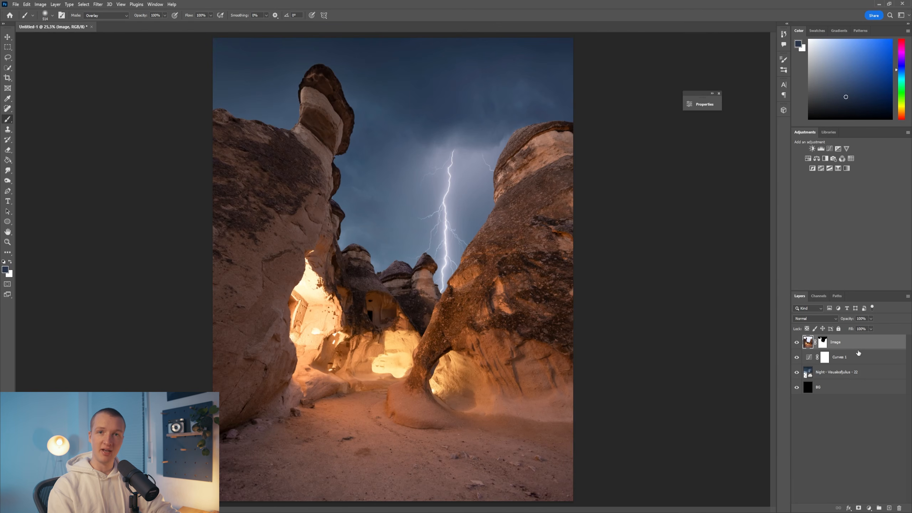
# - Duplicate the Image layer and enable the Harmonization neural filter on the copy with the night sky layer as reference
pyautogui.hotkey('ctrl', 'j')
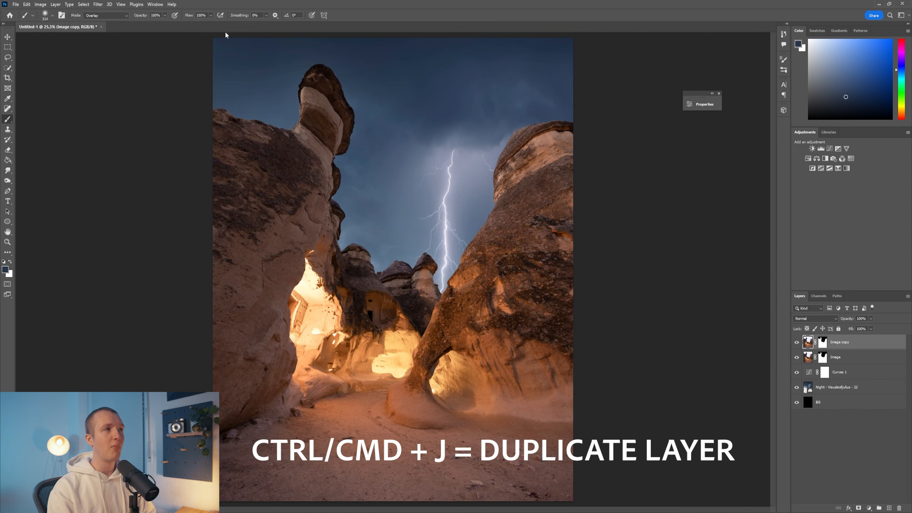
pyautogui.click(98, 5)
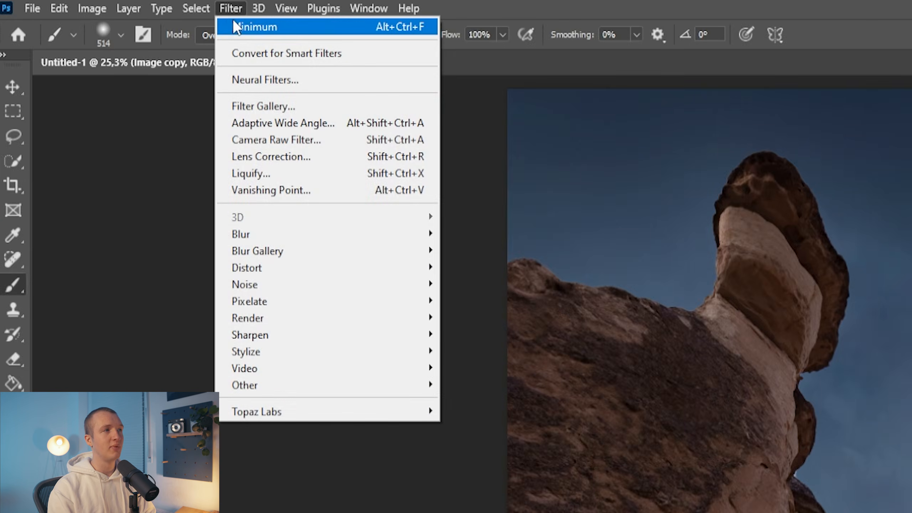
pyautogui.click(251, 78)
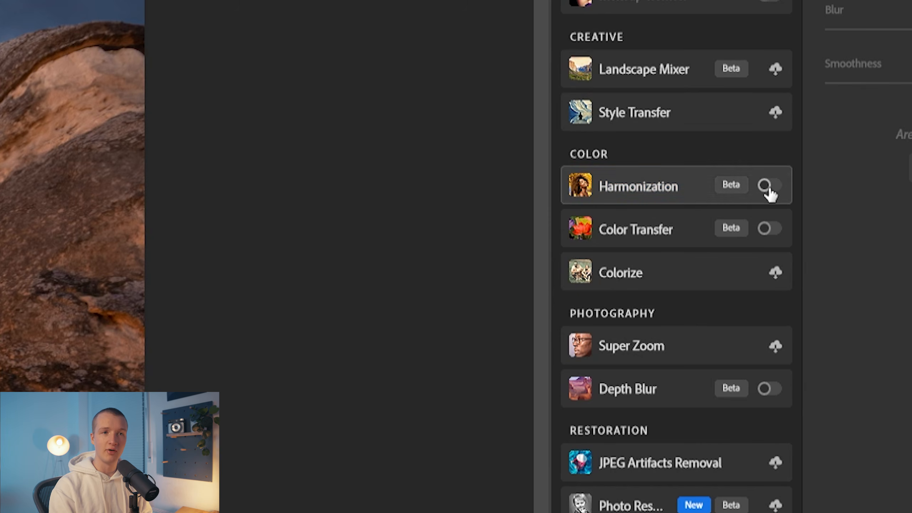
pyautogui.click(767, 185)
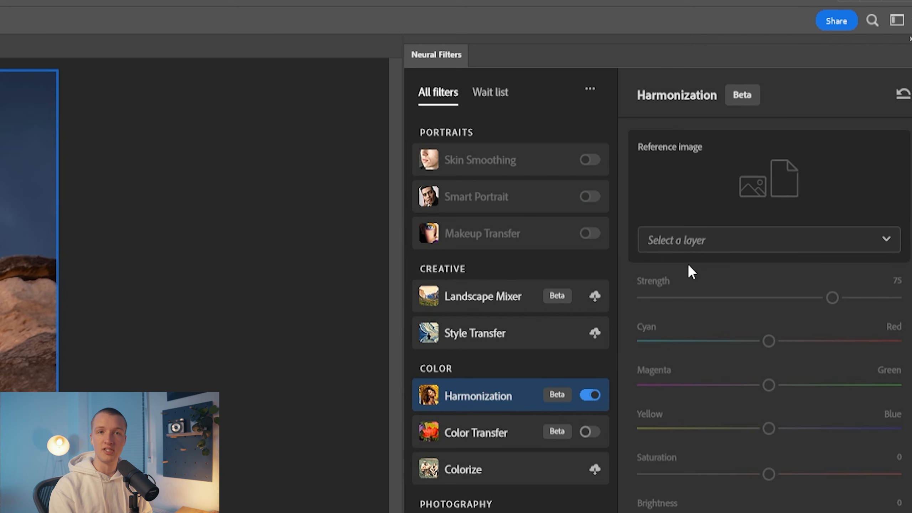
pyautogui.click(698, 241)
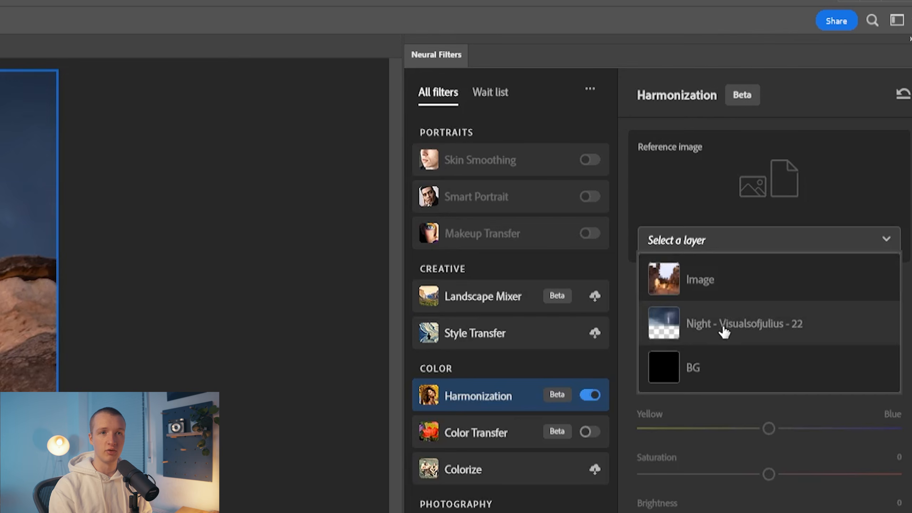
pyautogui.click(735, 328)
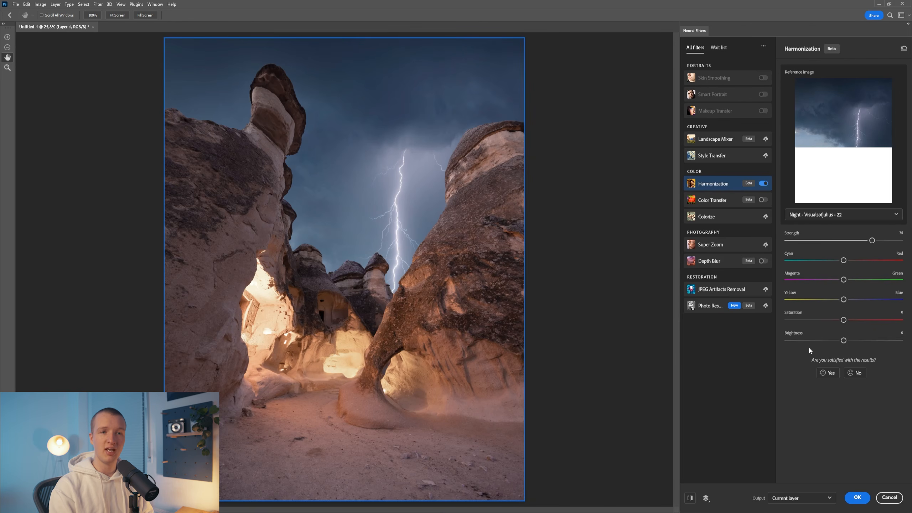
# - Set the Harmonization brightness to about -38 and strength to 60, and apply the filter to the current layer
pyautogui.click(799, 341)
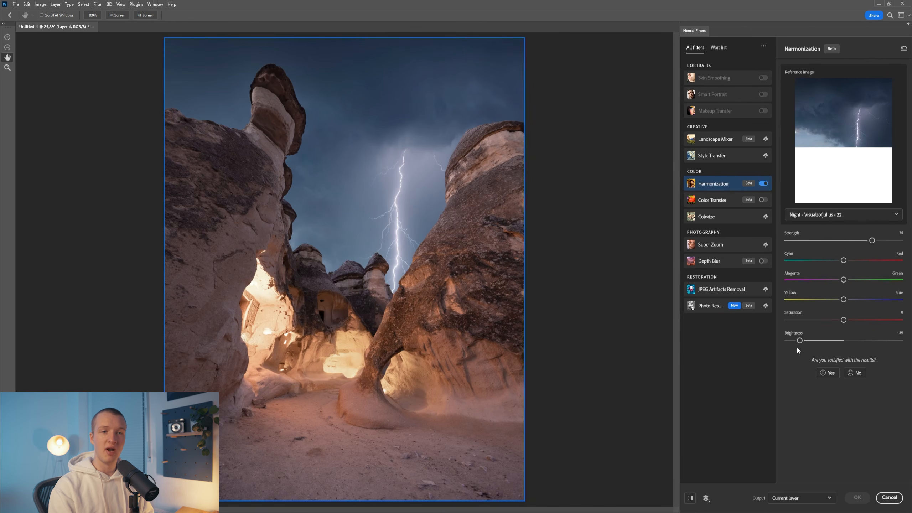
pyautogui.click(855, 240)
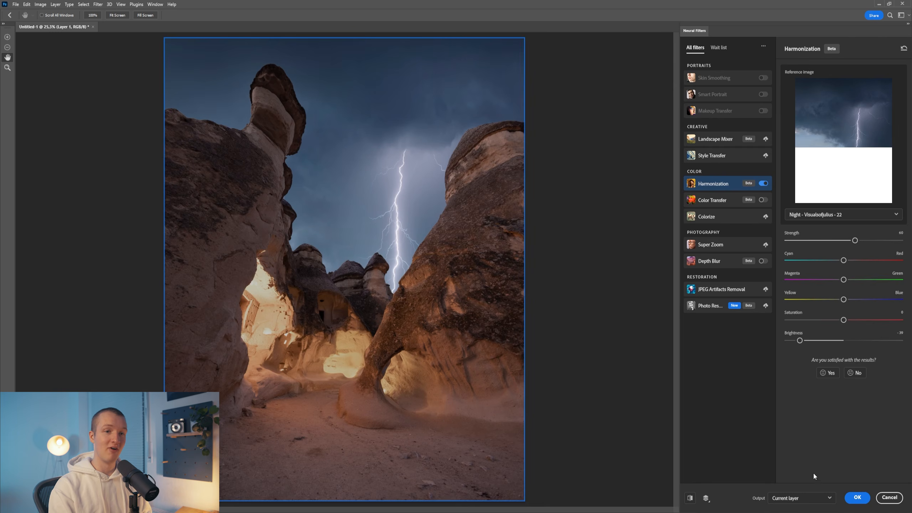
pyautogui.click(857, 497)
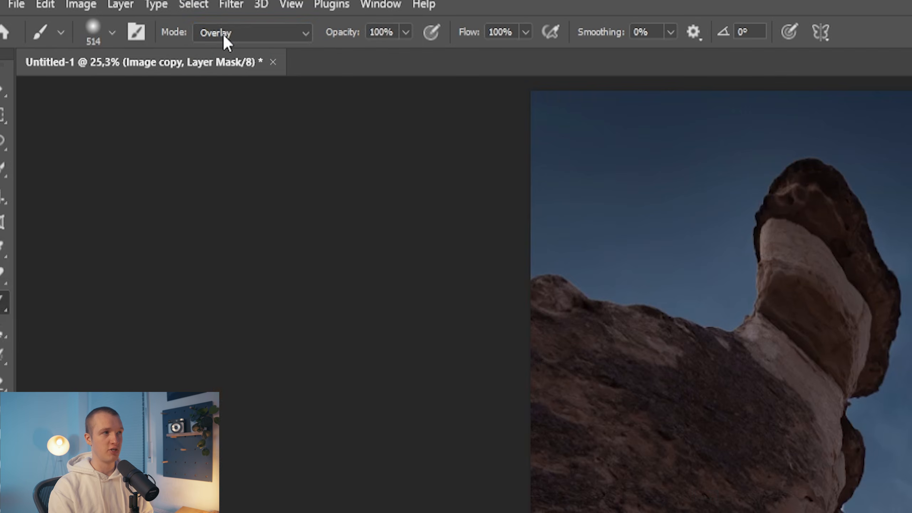
# - Paint black with a Normal mode brush on the Image copy mask over the lit cave areas, and compare with the layer hidden
pyautogui.click(95, 15)
pyautogui.click(95, 21)
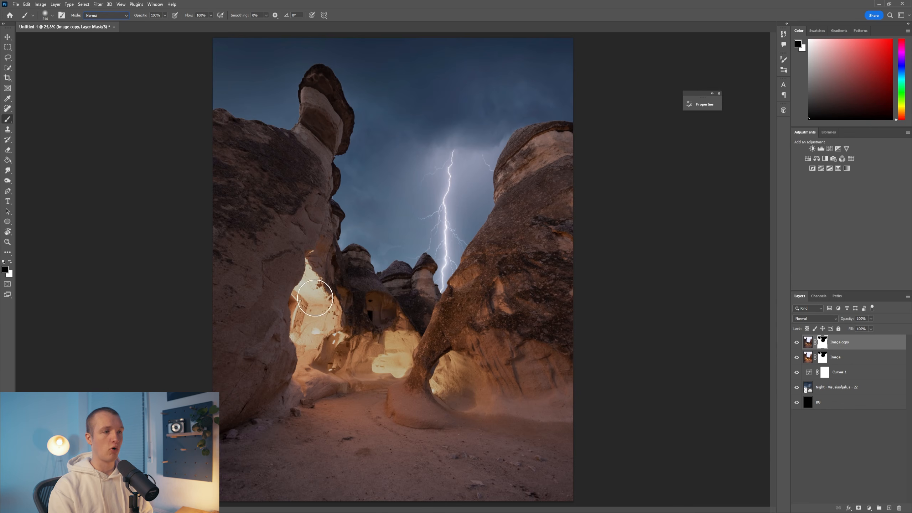
pyautogui.moveTo(315, 298); pyautogui.dragTo(341, 299)
pyautogui.moveTo(313, 305)
pyautogui.mouseDown()
pyautogui.moveTo(307, 342)
pyautogui.moveTo(312, 286)
pyautogui.mouseUp()
pyautogui.moveTo(397, 354); pyautogui.dragTo(454, 375)
pyautogui.moveTo(448, 360); pyautogui.dragTo(478, 361)
pyautogui.moveTo(445, 361)
pyautogui.mouseDown()
pyautogui.moveTo(421, 363)
pyautogui.moveTo(327, 331)
pyautogui.mouseUp()
pyautogui.click(797, 342)
pyautogui.click(797, 342)
# - Place the blue Sunlight glow from the library above all layers and set its blend mode to Screen
pyautogui.click(828, 132)
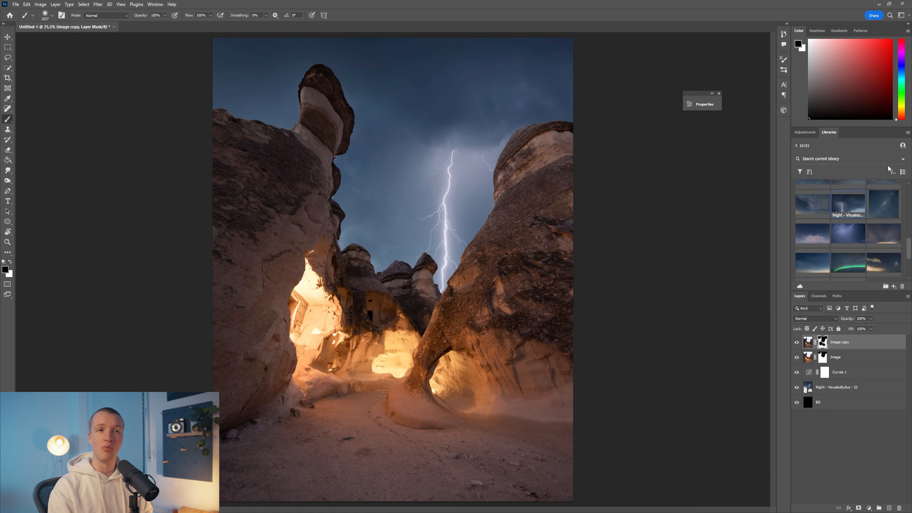
pyautogui.moveTo(812, 255); pyautogui.dragTo(473, 273)
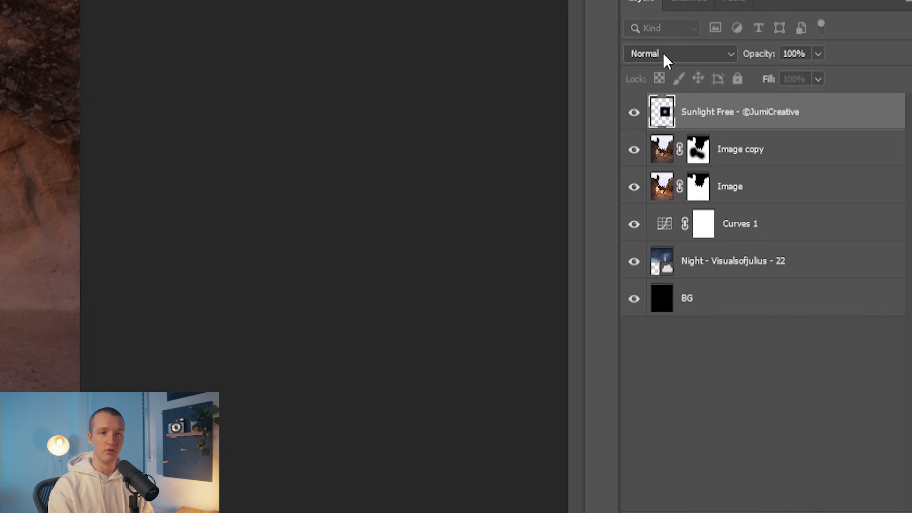
pyautogui.click(812, 319)
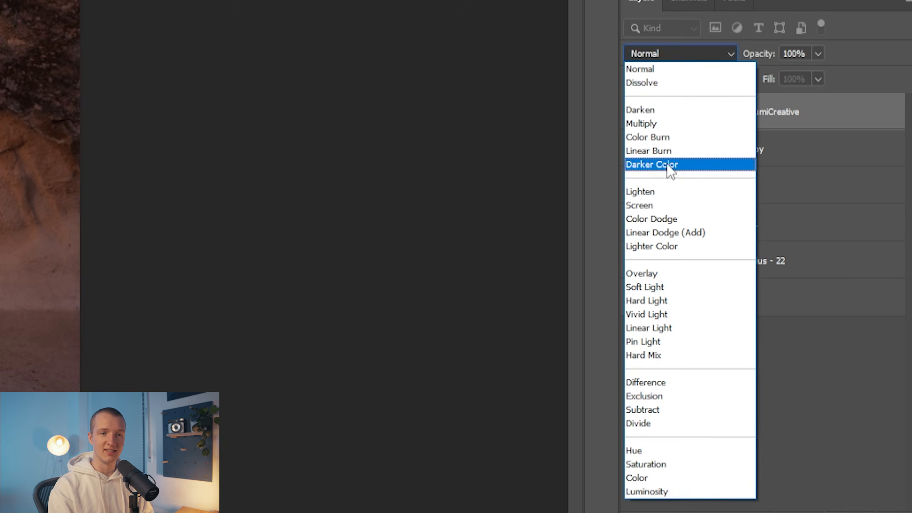
pyautogui.click(646, 204)
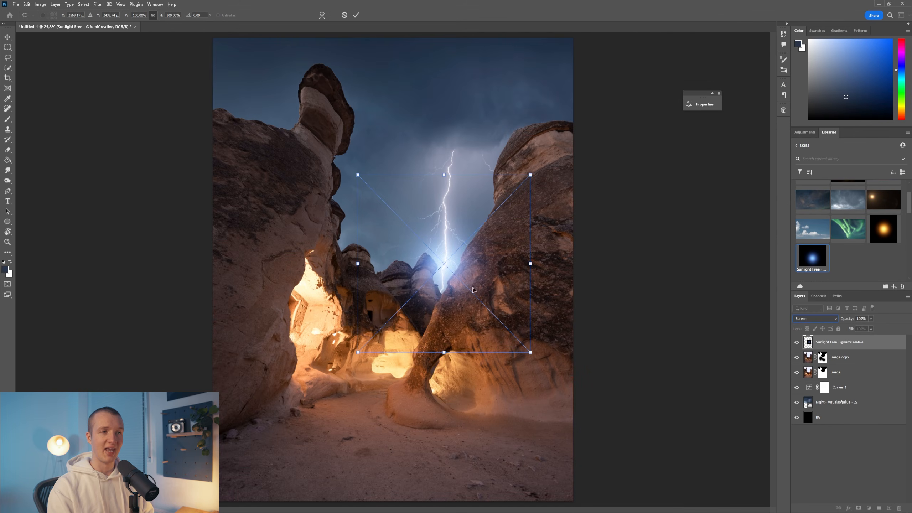
# - Center the blue glow on the lightning's impact point, enlarge it, and commit the transform
pyautogui.moveTo(472, 289); pyautogui.dragTo(463, 282)
pyautogui.moveTo(558, 275); pyautogui.dragTo(570, 275)
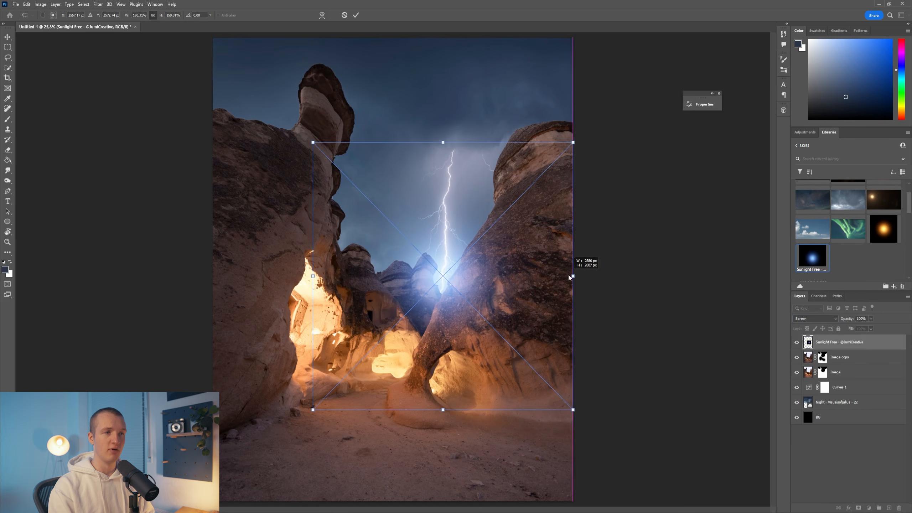
pyautogui.moveTo(441, 144); pyautogui.dragTo(441, 102)
pyautogui.press('Return')
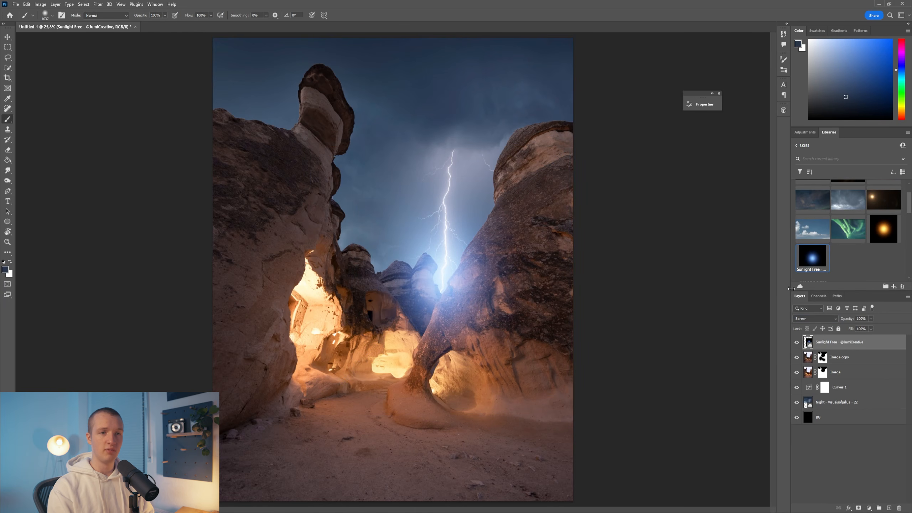
# - Lower the blue glow layer's opacity to 14% and toggle its visibility to compare the effect
pyautogui.click(871, 328)
pyautogui.moveTo(870, 328); pyautogui.dragTo(842, 326)
pyautogui.click(795, 342)
pyautogui.click(796, 342)
pyautogui.click(795, 342)
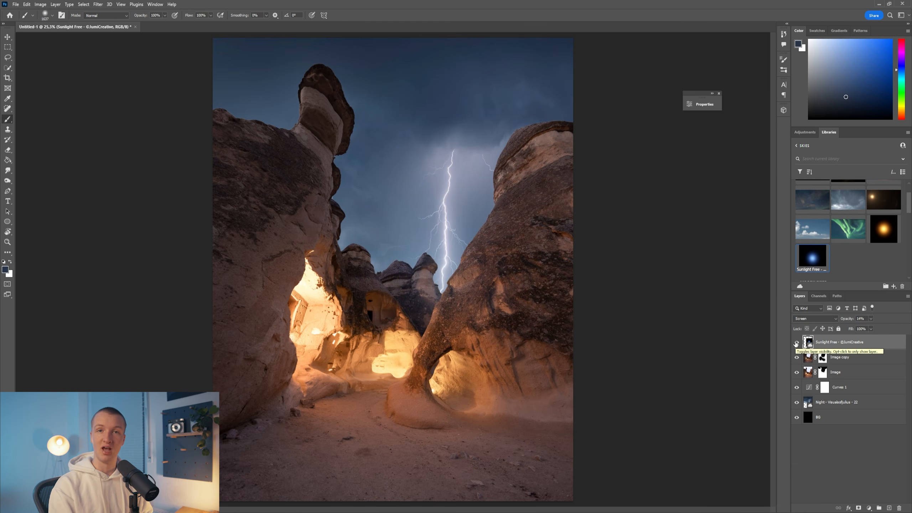